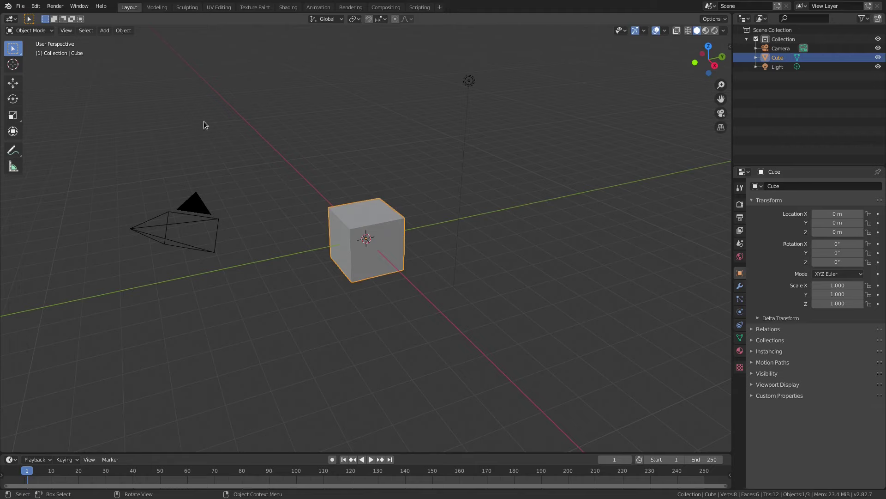
Cancel the first free turn, orbit the view, and begin a new free rotation (about -91.3°, -30.6°, 71.1°)
key(r)
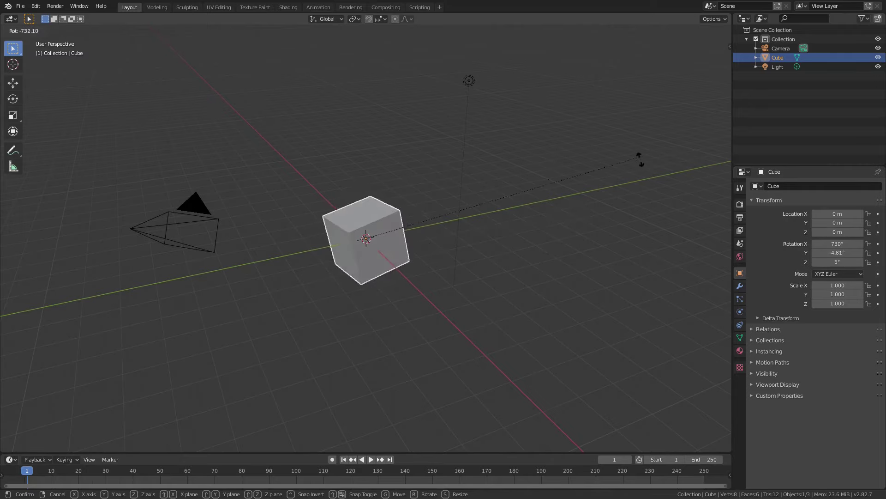
right_click(531, 217)
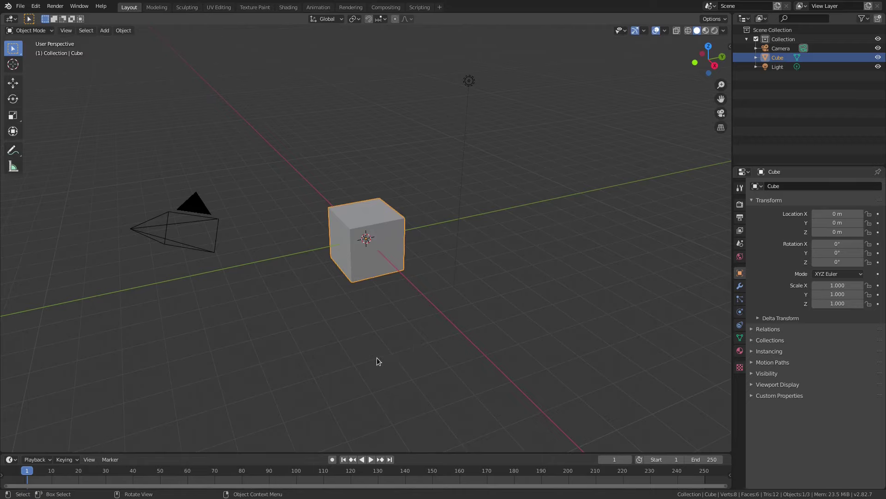
middle_drag(377, 357, 499, 348)
key(r)
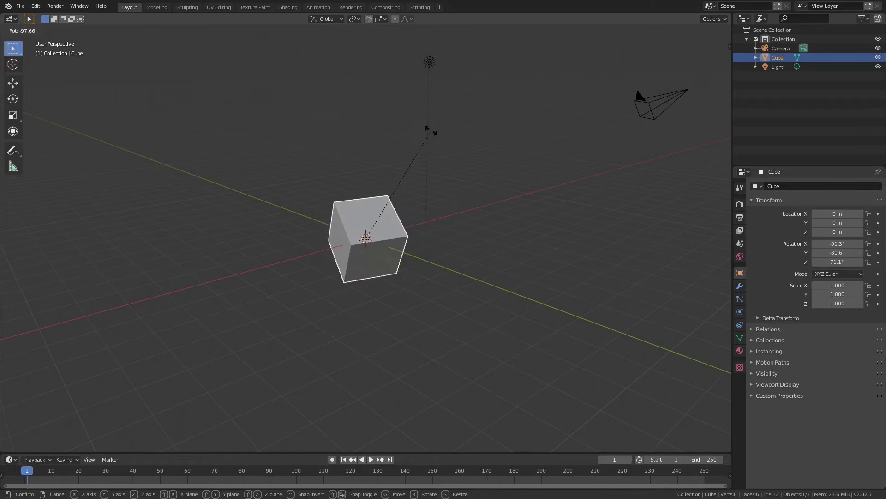
Cancel the free turn, reorient the view, and try a rotation locked to global X, then cancel it
key(Escape)
middle_drag(542, 268, 518, 286)
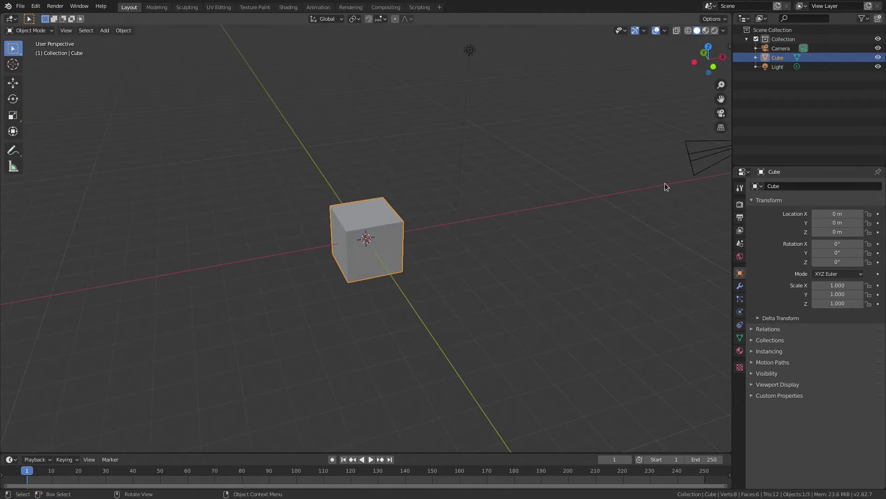
key(r)
key(x)
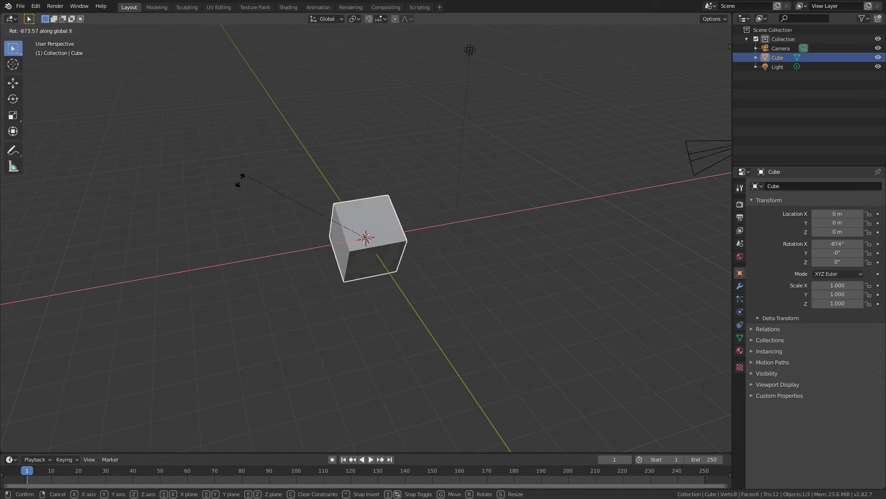
key(Escape)
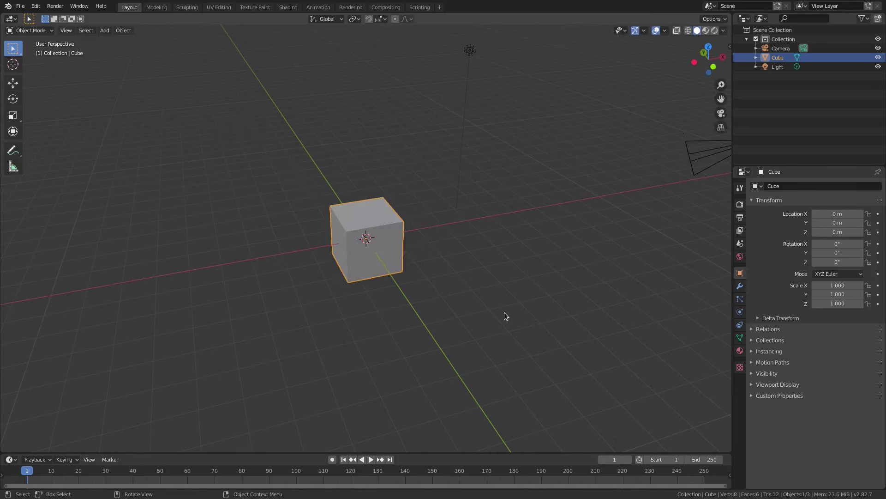
Try rotations locked to the global Y and Z axes, cancelling each back to 0°
key(r)
key(y)
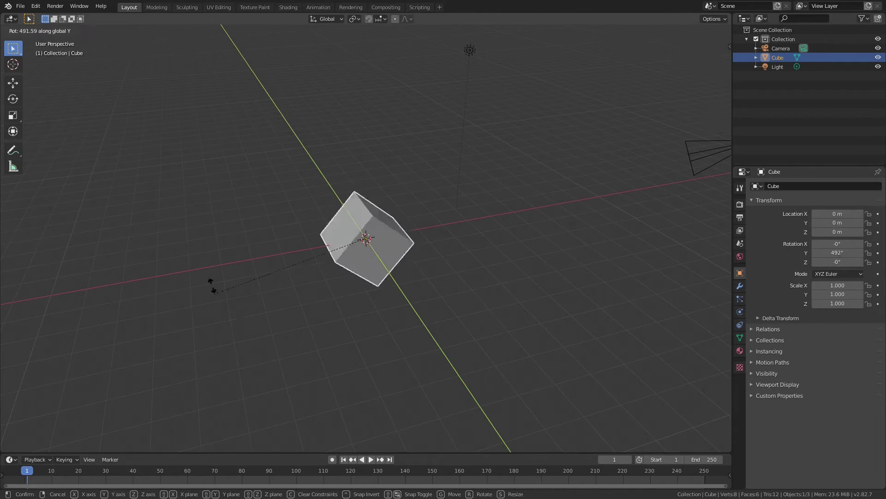
key(Escape)
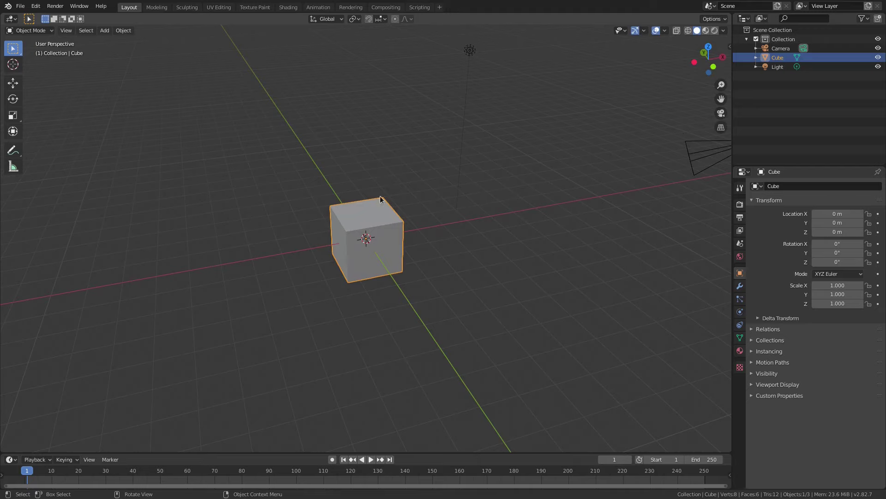
key(r)
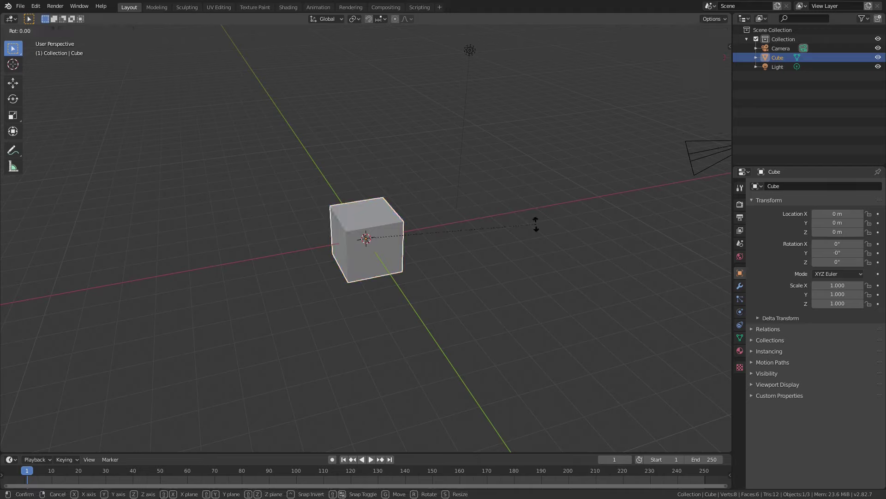
key(z)
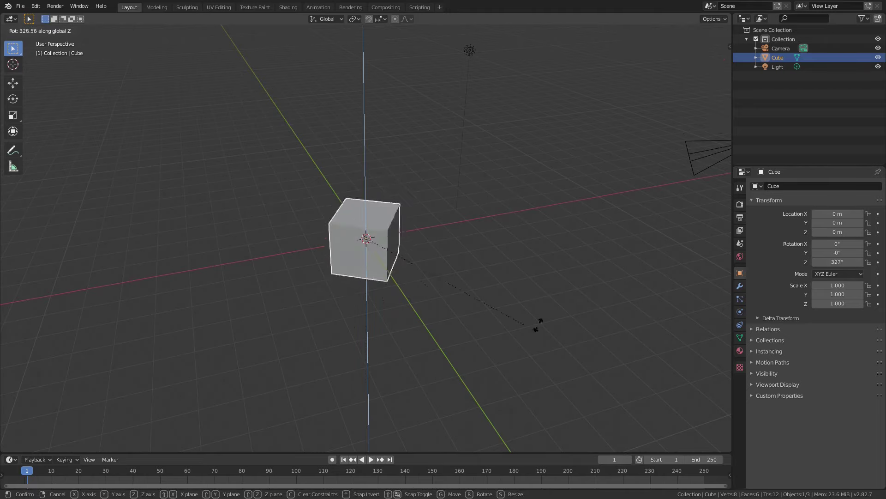
key(Escape)
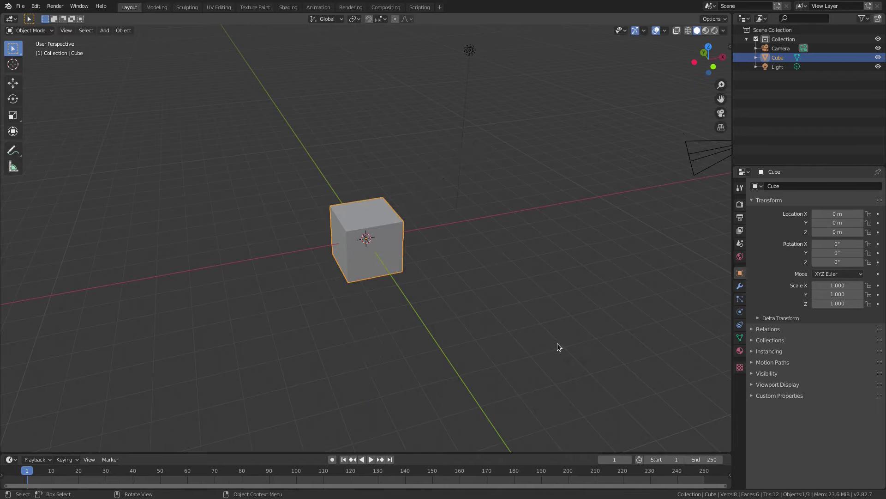
middle_drag(573, 337, 611, 332)
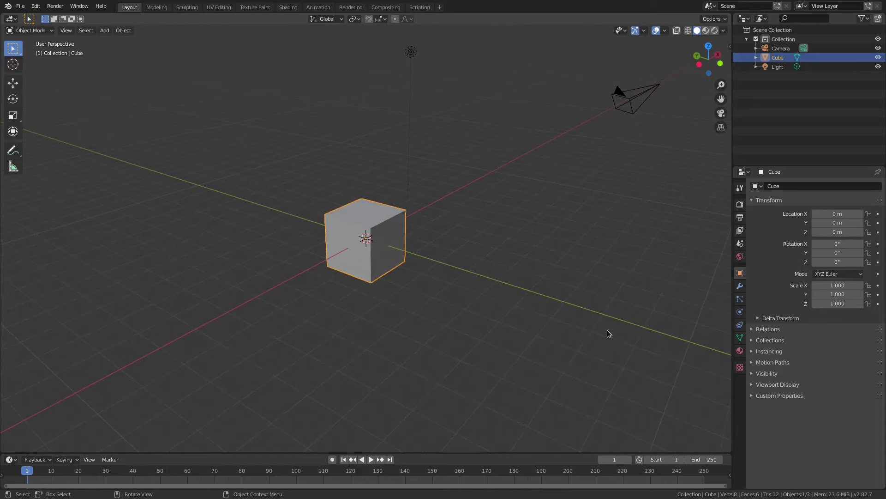
key(r)
key(r)
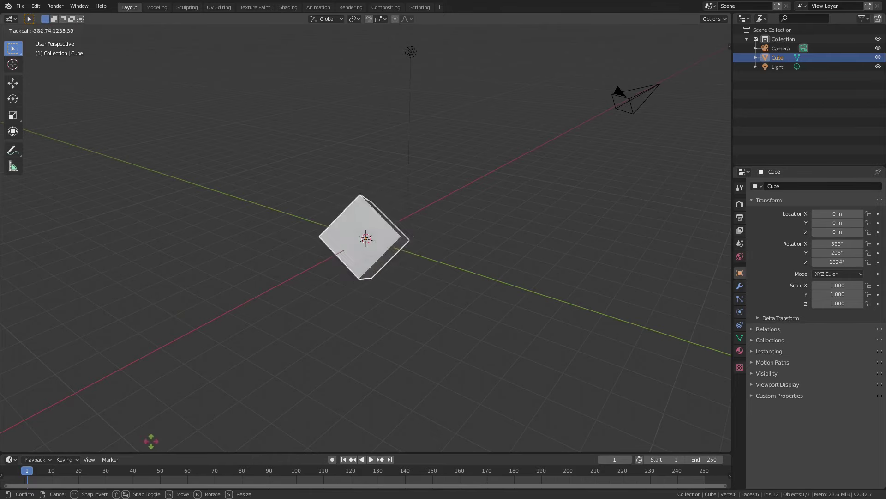
key(Escape)
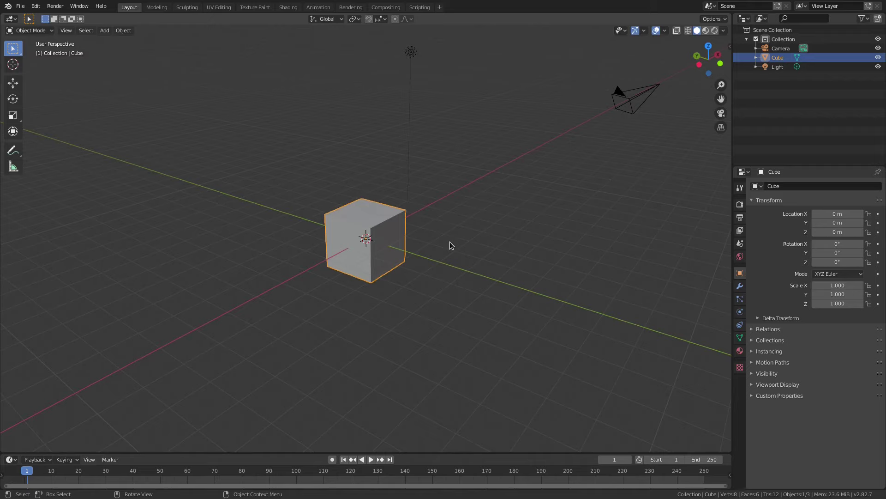
key(r)
key(r)
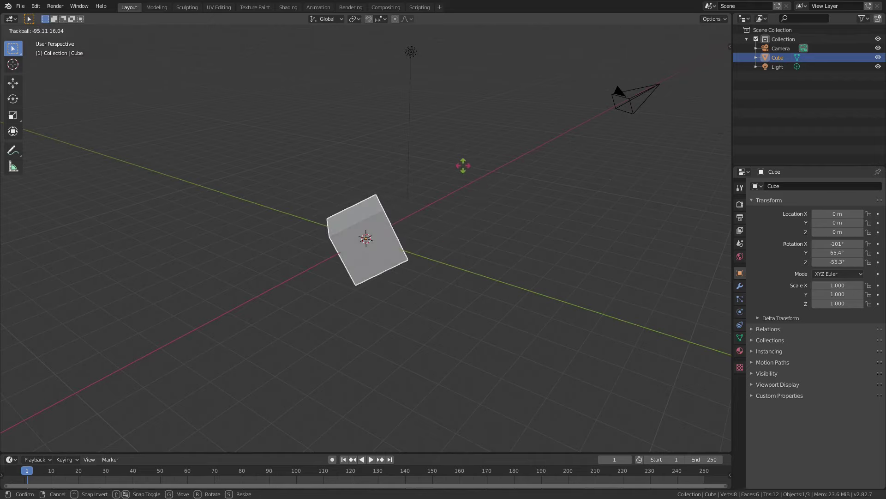
click(496, 246)
middle_drag(412, 226, 436, 174)
mouse_move(409, 244)
middle_down()
mouse_move(475, 275)
mouse_move(388, 257)
mouse_move(408, 253)
middle_up()
key(alt+r)
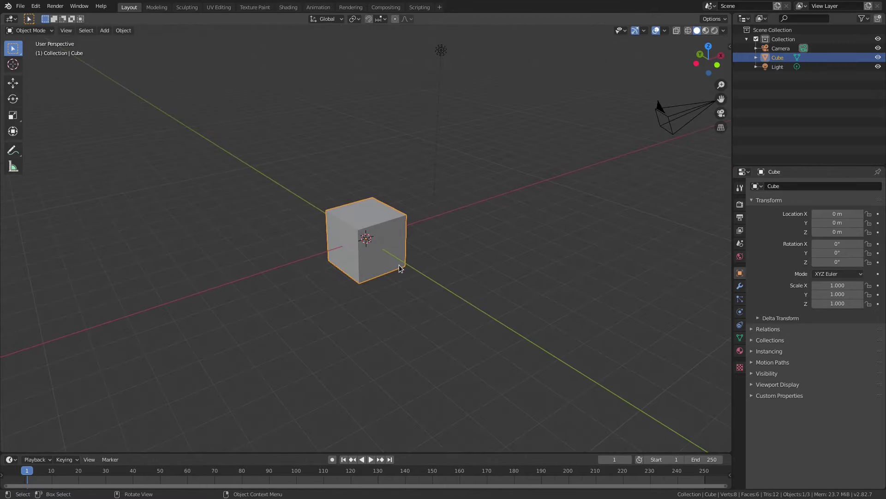
drag(840, 243, 812, 244)
click(842, 245)
text(-45)
key(Return)
middle_drag(545, 277, 447, 241)
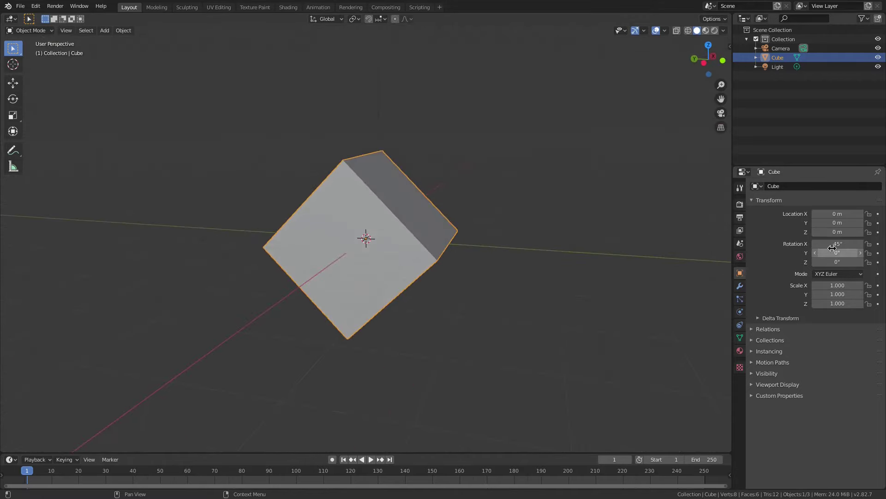
click(816, 252)
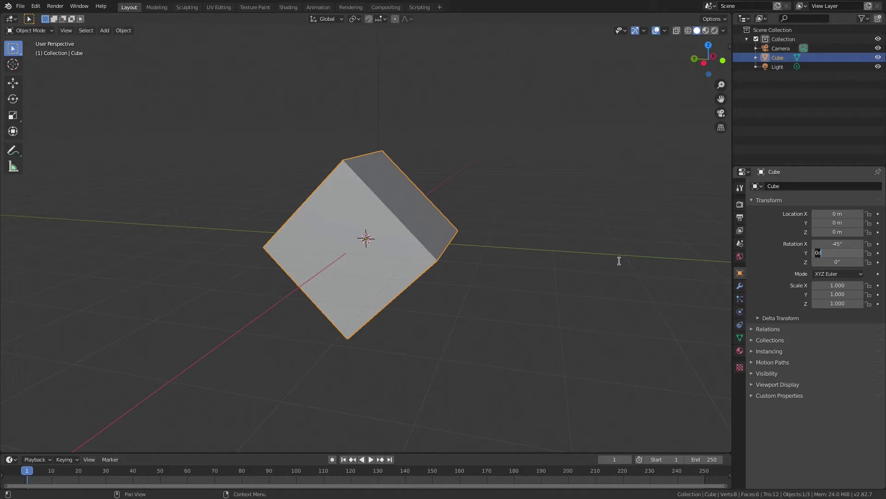
text(45)
key(Return)
middle_drag(525, 253, 444, 253)
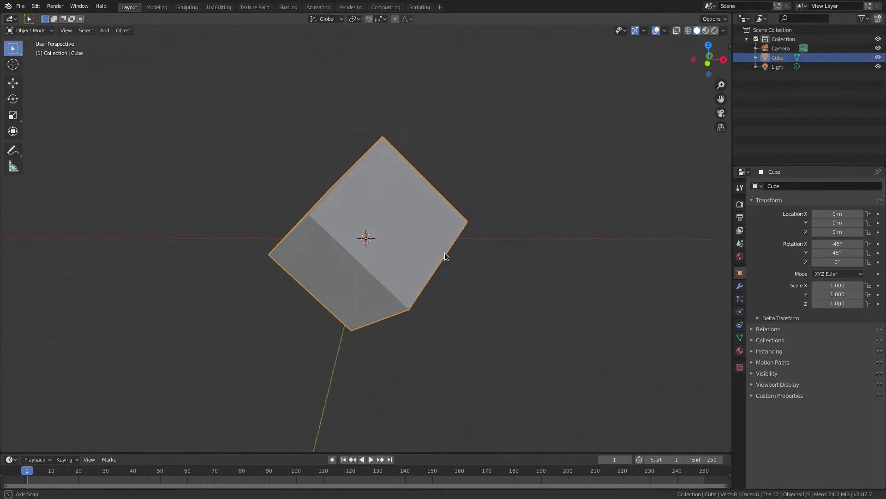
click(856, 264)
text(45)
key(Return)
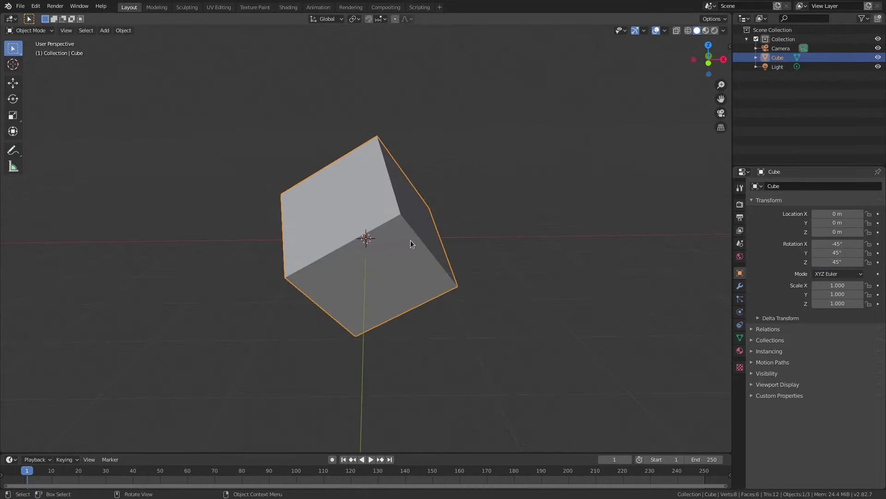
middle_drag(548, 266, 847, 257)
middle_drag(480, 273, 316, 290)
scroll(410, 293, down, 3)
click(837, 244)
text(0)
key(Return)
click(836, 252)
text(0)
key(Tab)
text(0)
key(Return)
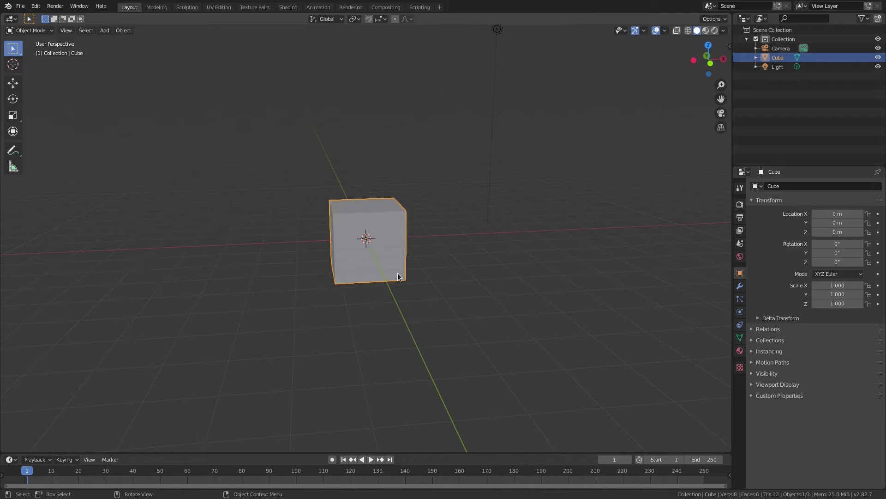
Try a 90° rotation about global X twice, via rx90 and then R, X, 90, cancelling both
text(rx)
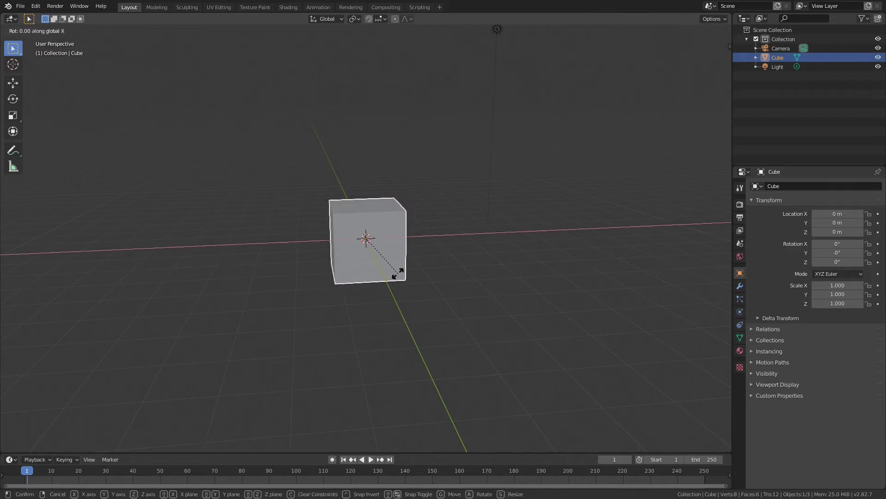
text(90)
key(Escape)
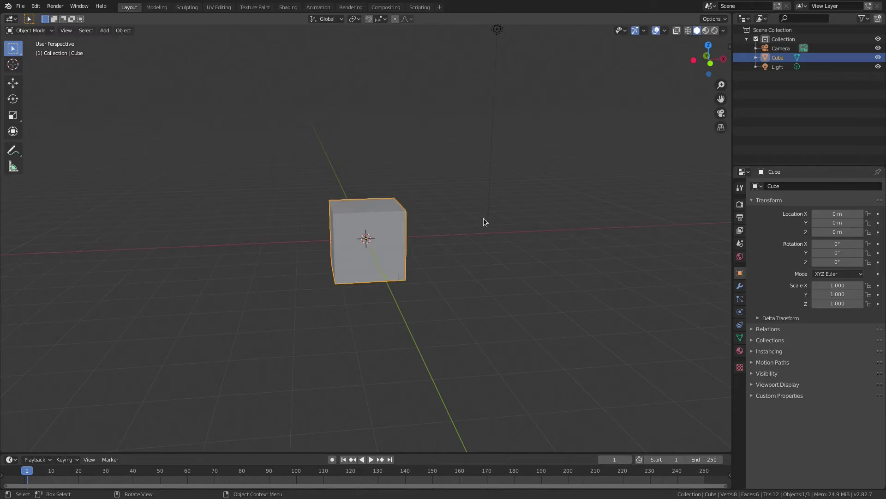
key(r)
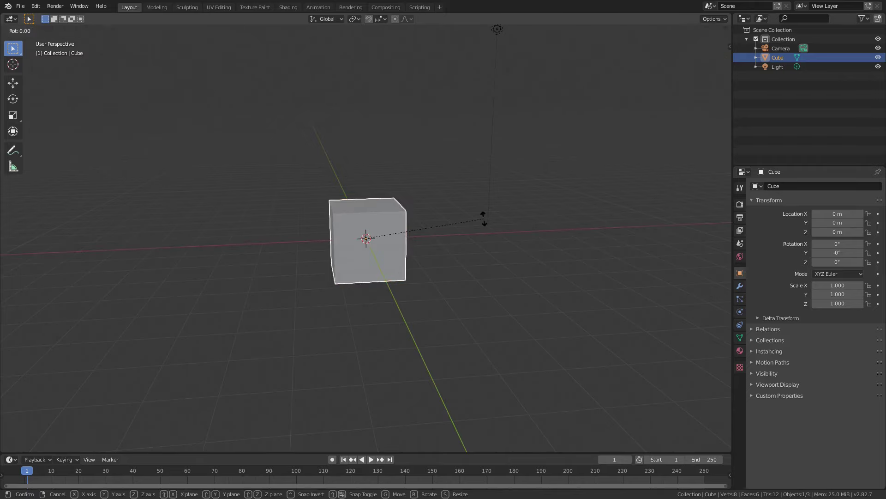
key(x)
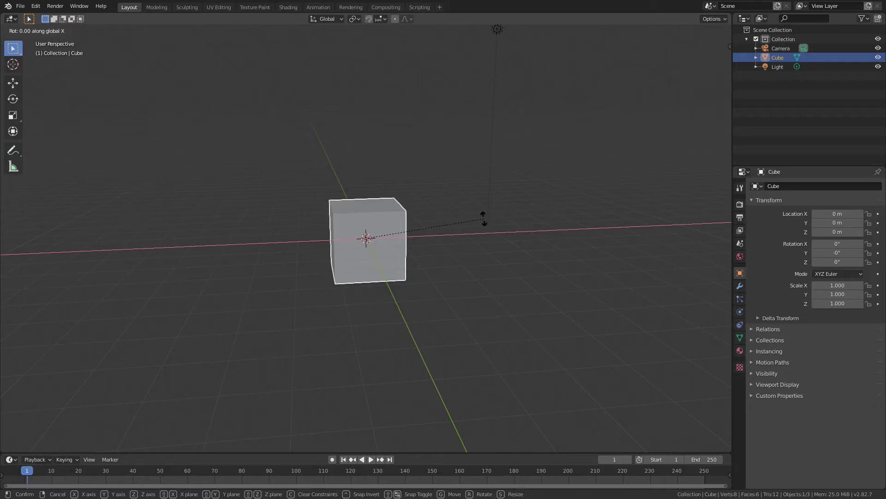
text(90)
key(Escape)
Rotate the cube 45° about the global X axis with rx45
text(rx)
text(45)
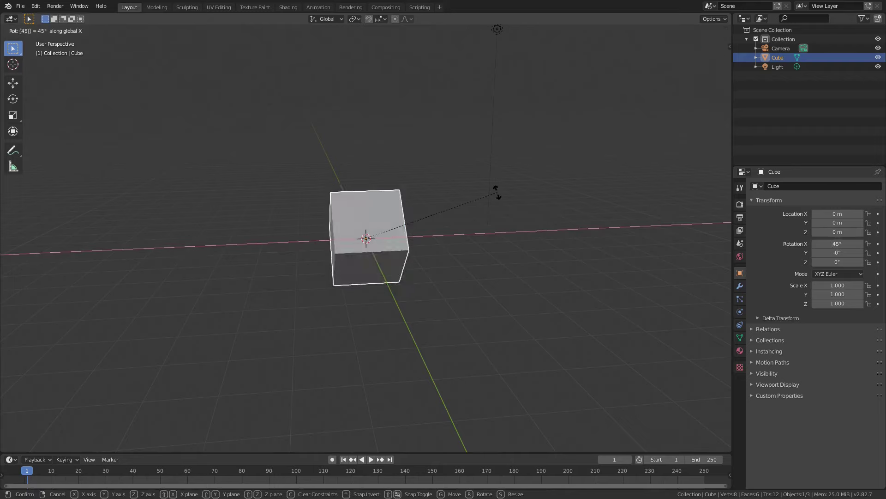
key(Return)
middle_drag(385, 263, 379, 190)
scroll(405, 245, up, 4)
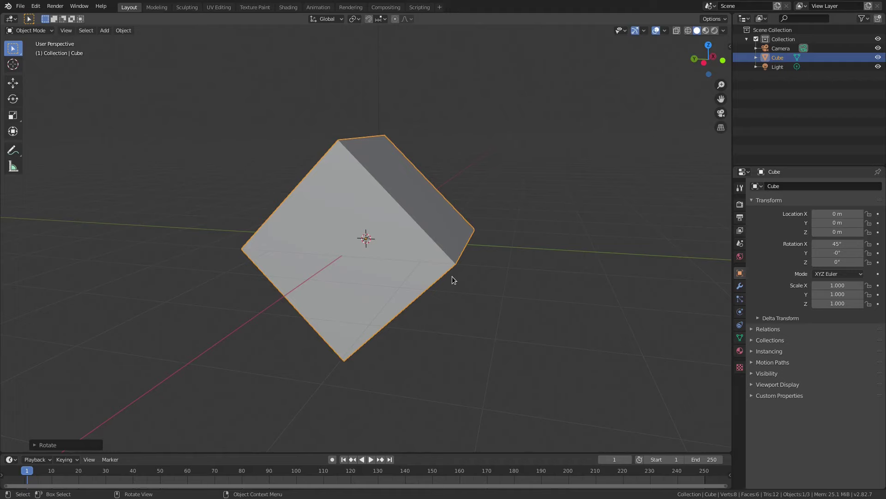
Rotate the cube 45° about the global Y axis, giving a rotation of 45°, 45°, 0°
key(r)
key(y)
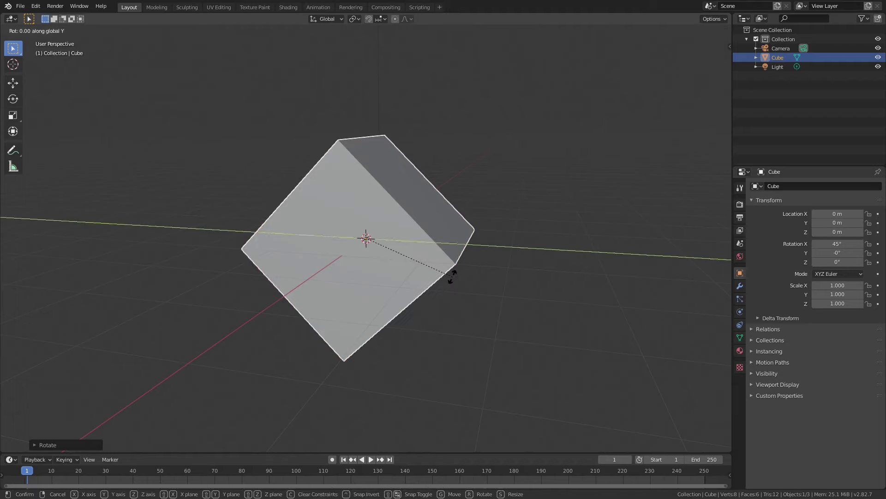
text(45)
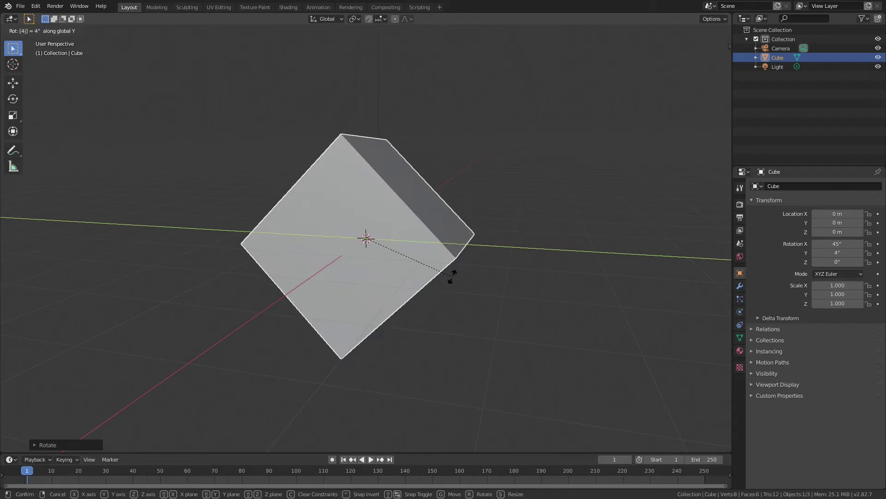
key(Return)
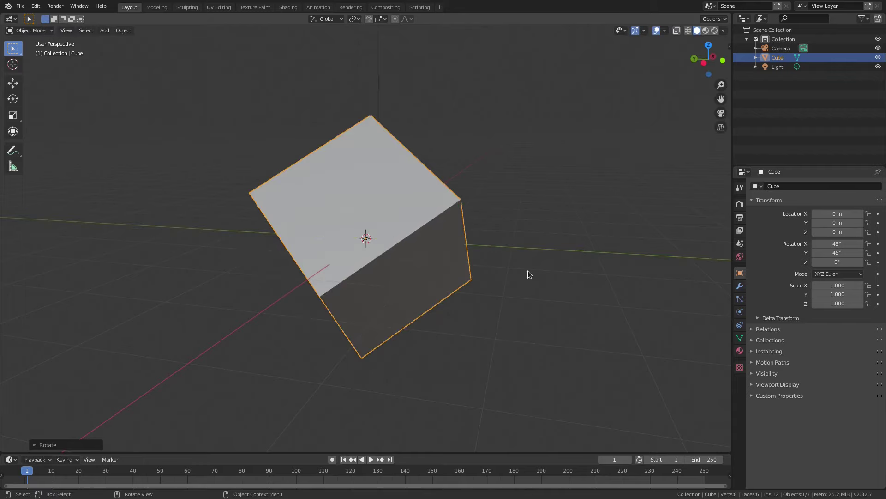
middle_drag(569, 261, 502, 252)
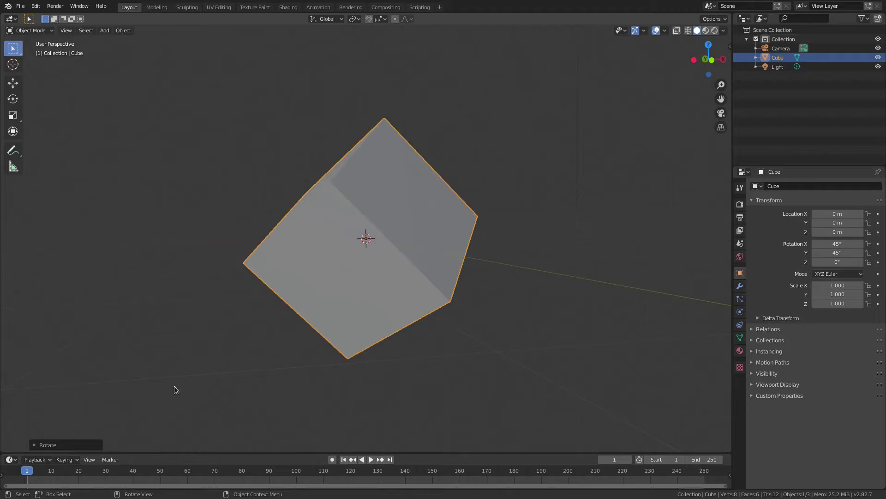
Clear the cube's rotation, trackball-rotate it to -25.8°, -60.6°, 18.3°, and expand Adjust Last Operation
key(ctrl+z)
key(ctrl+z)
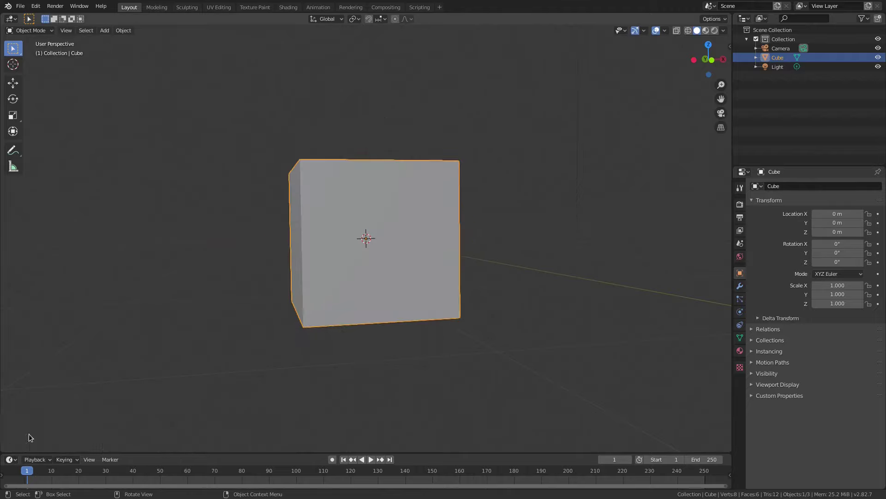
key(r)
key(r)
click(457, 229)
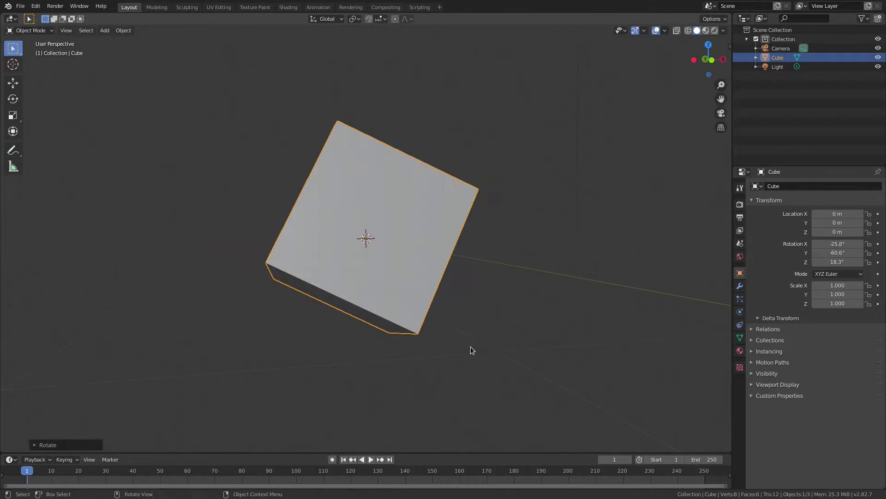
click(75, 445)
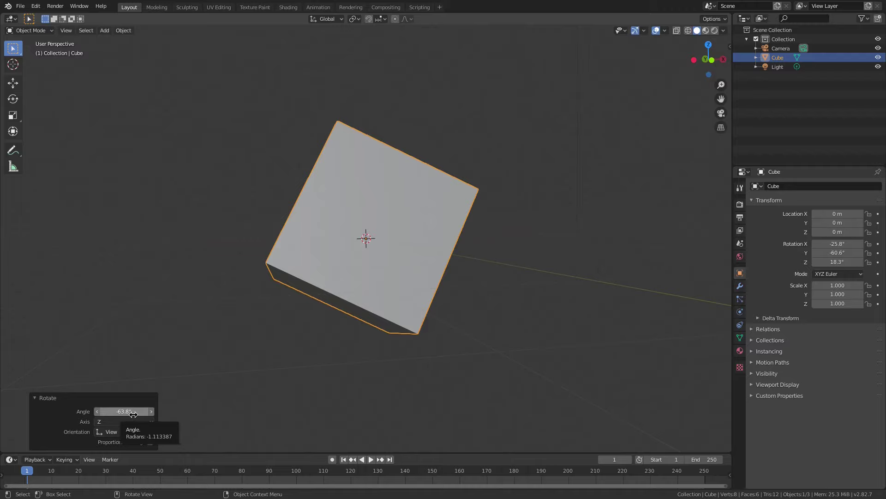
In the Rotate redo panel, change the angle and switch the axis to X at 273°
drag(133, 414, 353, 414)
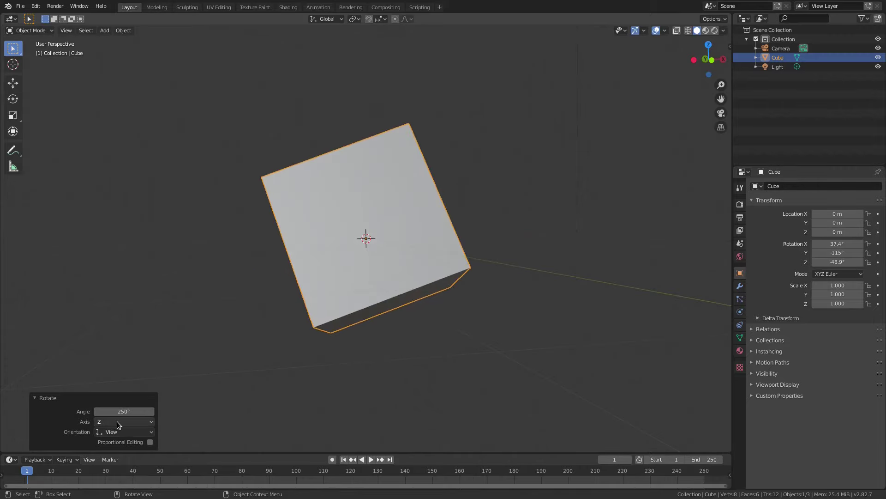
click(118, 422)
click(119, 432)
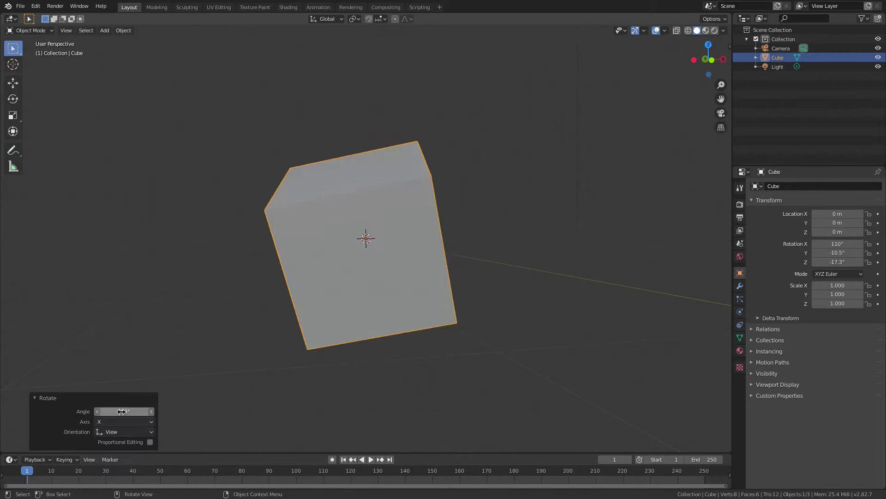
mouse_move(121, 411)
mouse_down()
mouse_move(137, 410)
mouse_move(5, 411)
mouse_move(123, 421)
mouse_up()
middle_drag(303, 238, 350, 217)
Switch the redo axis to Y, then Z, and set the angle to -360°
click(118, 422)
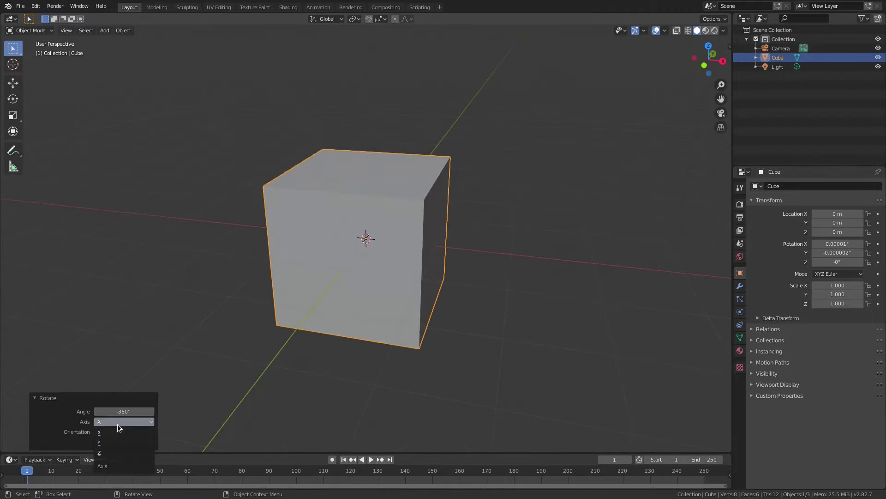
click(117, 441)
click(118, 421)
click(110, 453)
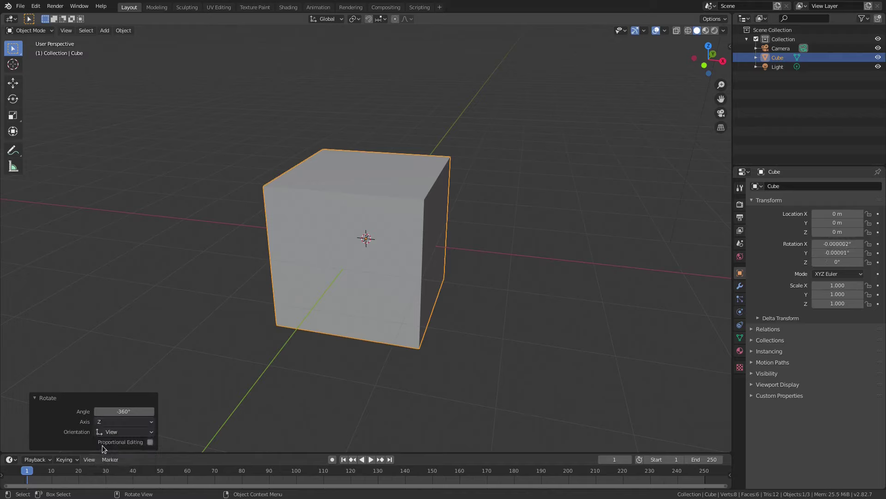
drag(125, 410, 90, 414)
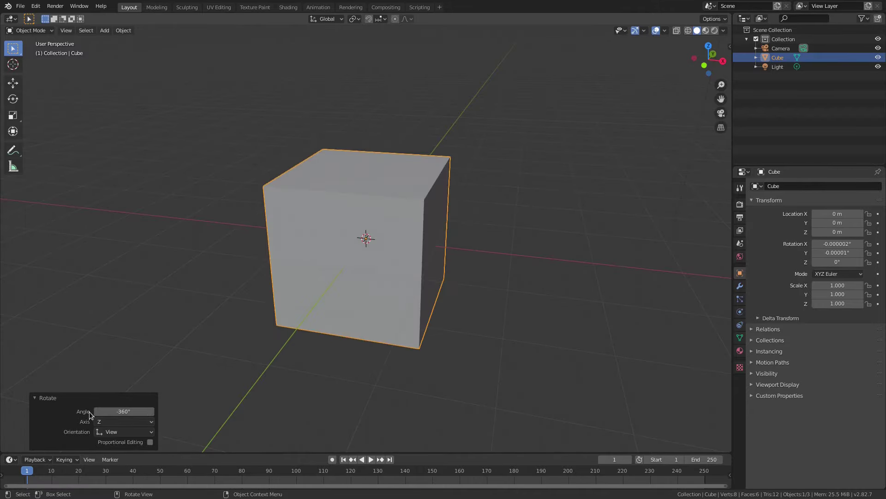
click(129, 433)
click(74, 399)
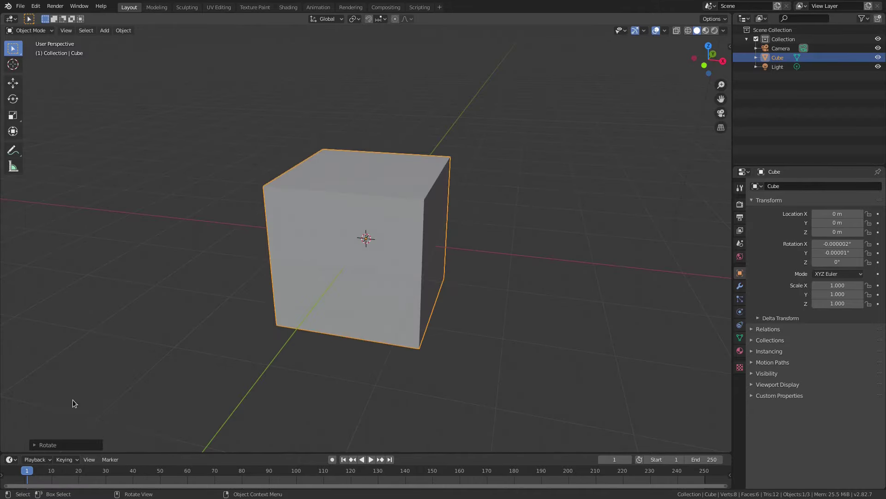
Delete the cube and add a fresh mesh cube at the origin
key(Delete)
key(shift+a)
mouse_move(416, 221)
click(451, 229)
middle_drag(461, 227, 456, 266)
scroll(444, 302, up, 2)
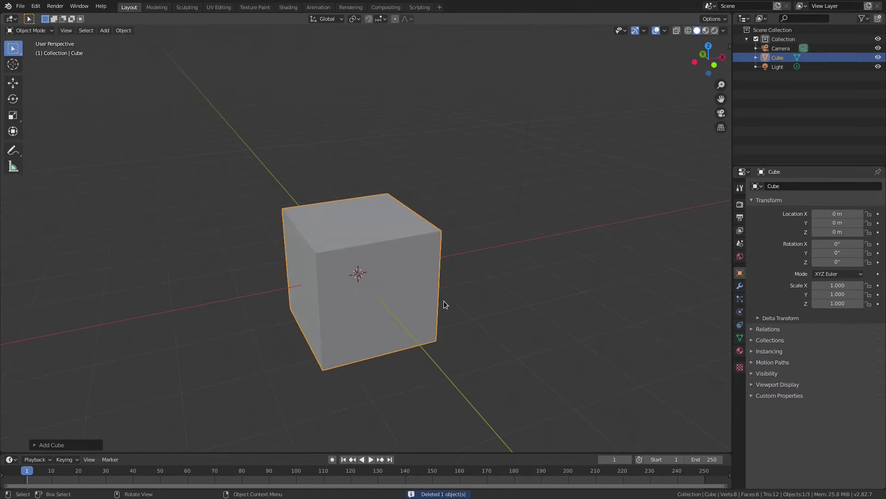
Turn snapping on and test snapped and unsnapped moves of the cube, cancelling each
click(368, 20)
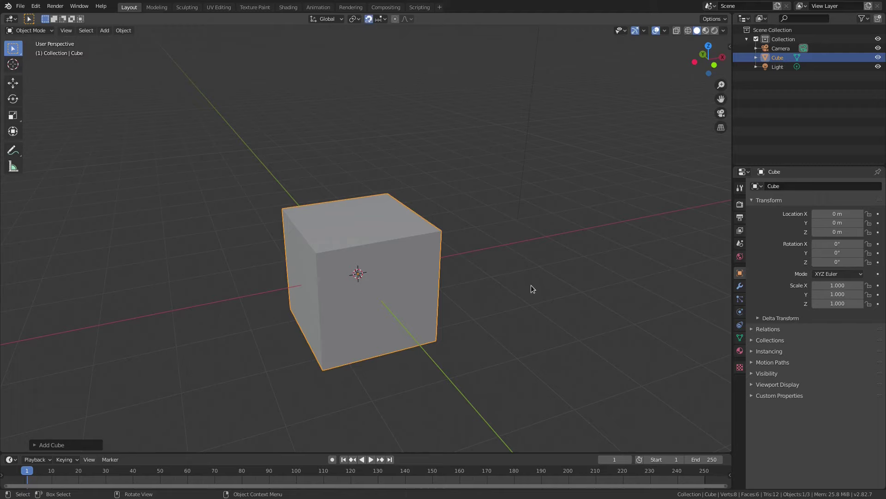
key(g)
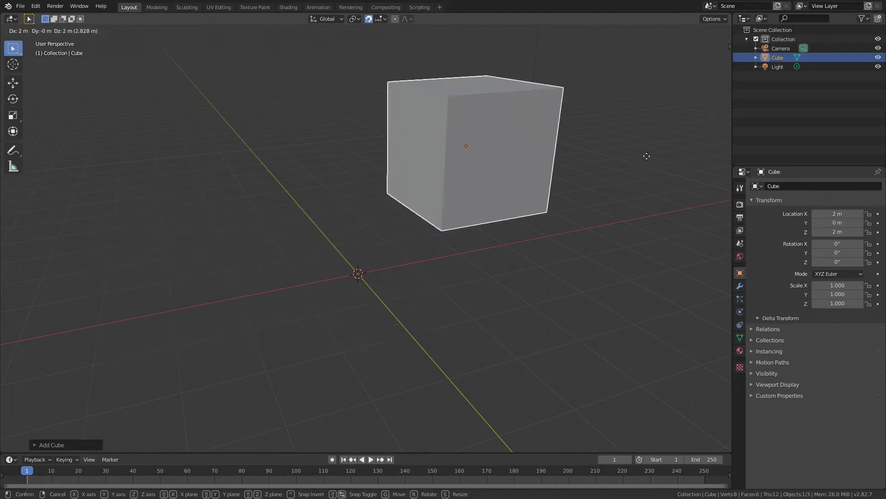
key(Escape)
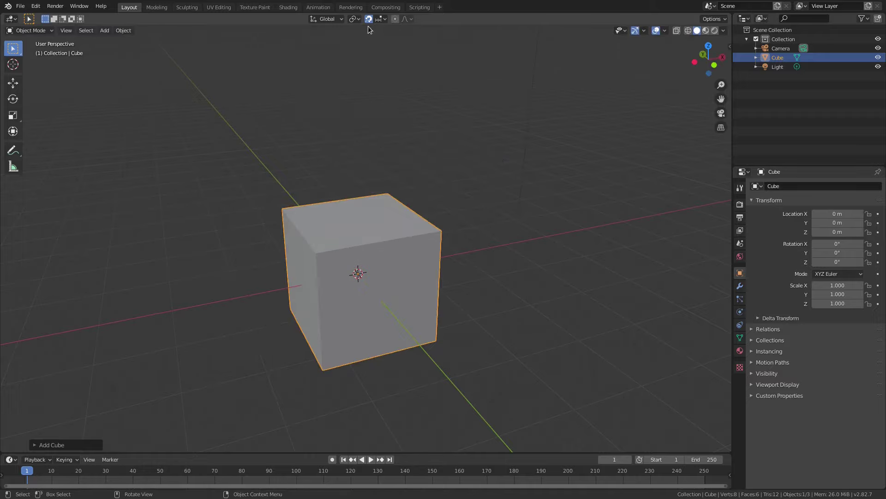
click(369, 20)
key(g)
key(Escape)
Re-enable snapping and test a move and a rotation, cancelling both
key(g)
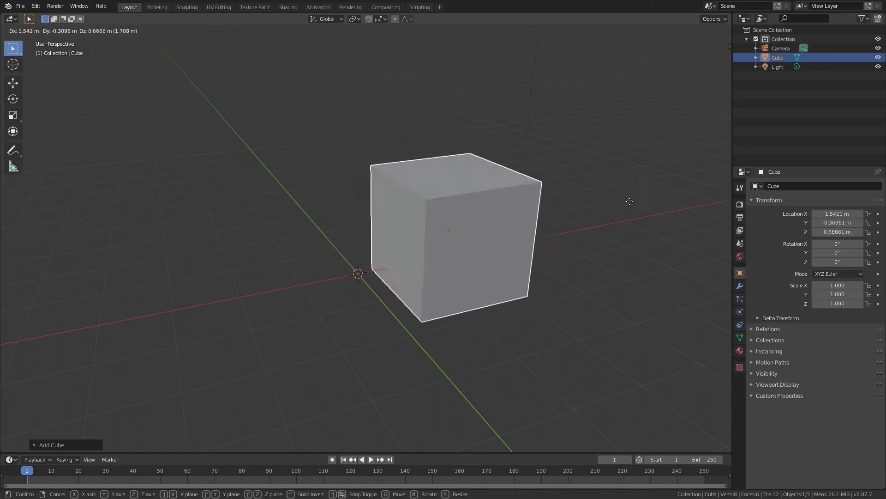
key(Escape)
click(368, 19)
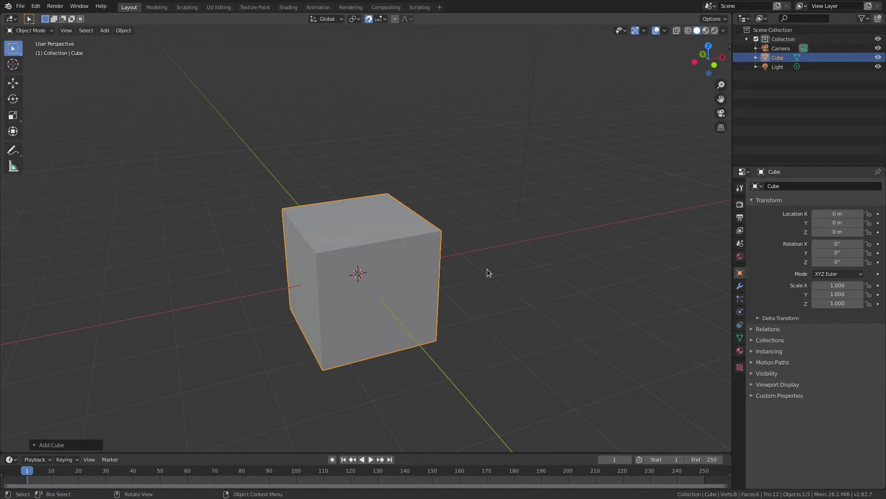
key(r)
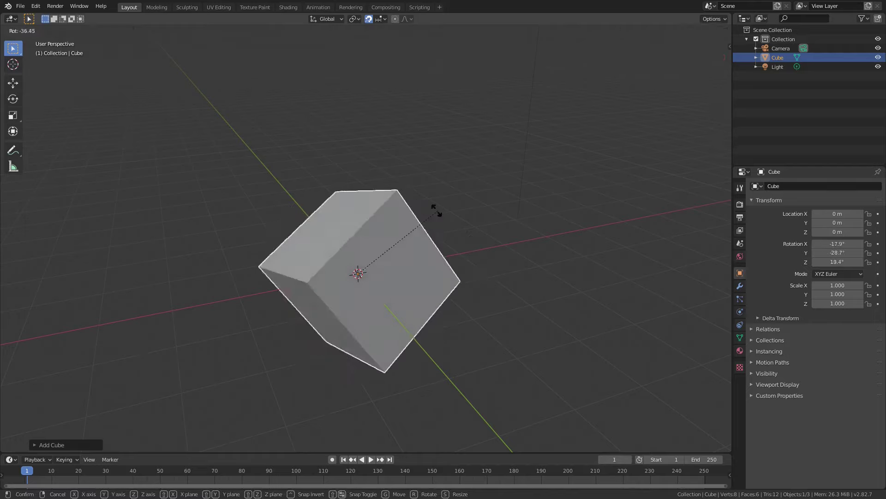
key(Escape)
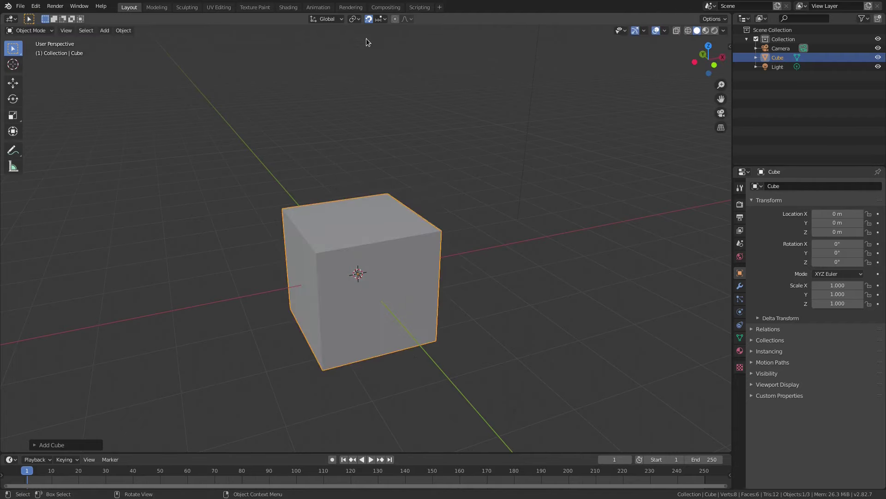
Enable Affect Rotate in the Snap To options and test a snapped free rotation, cancelling it
click(381, 20)
key(r)
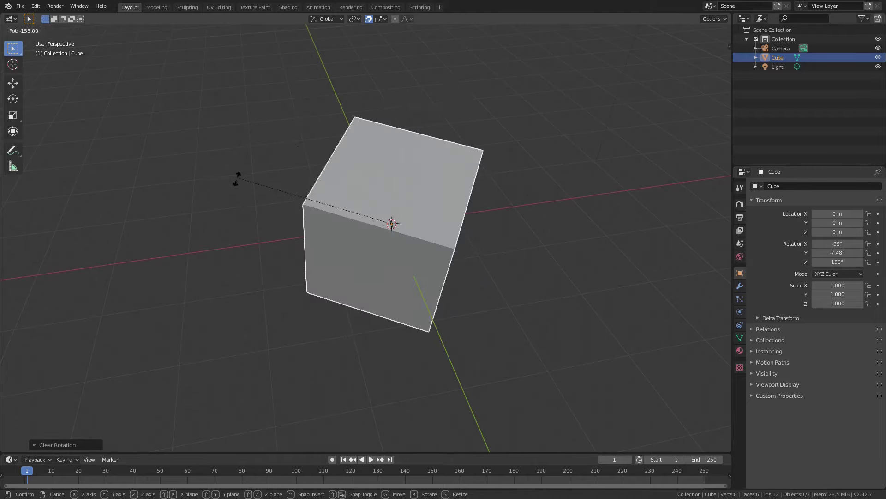
key(Escape)
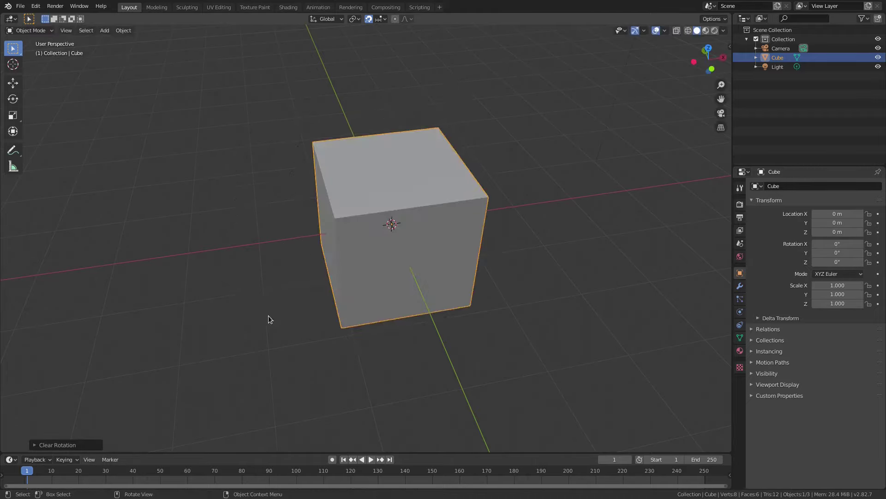
Test snapped rotations about the global X and Y axes, cancelling each
key(r)
key(x)
key(Escape)
key(r)
key(y)
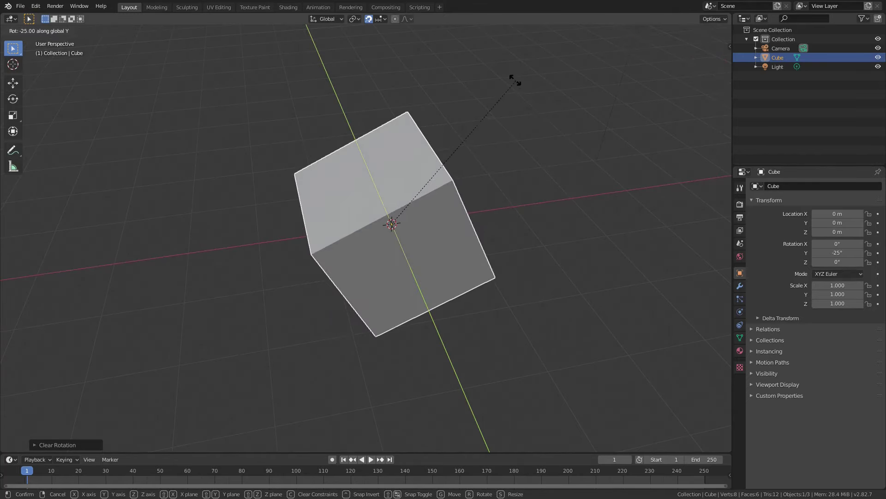
key(Escape)
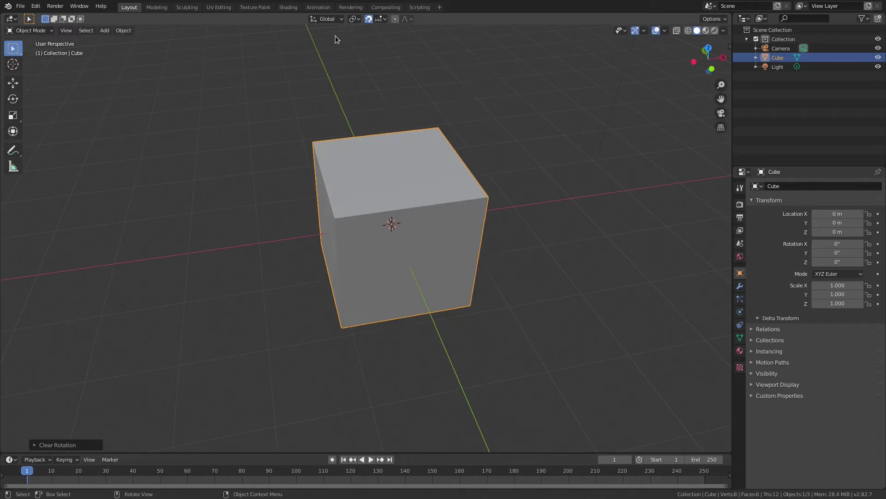
Undo to turn snapping off, orbit lower, and drag the timeline's top border up to enlarge it
key(ctrl+z)
middle_drag(628, 177, 206, 184)
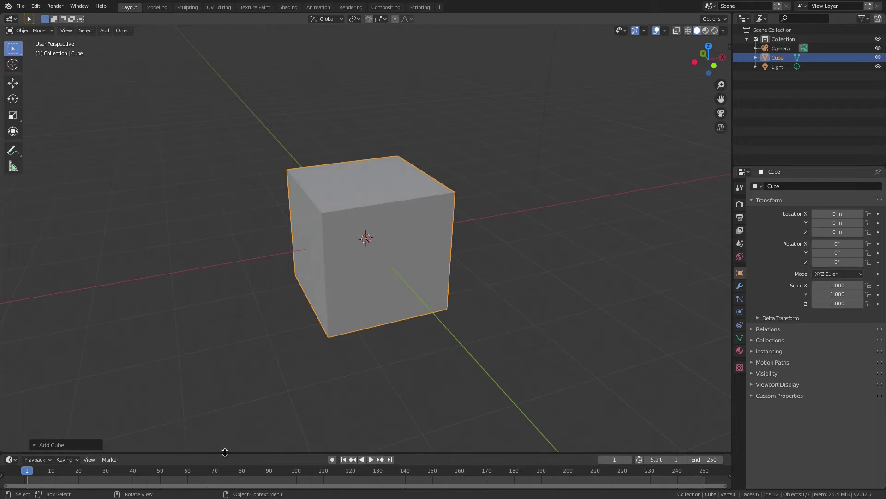
drag(277, 453, 277, 438)
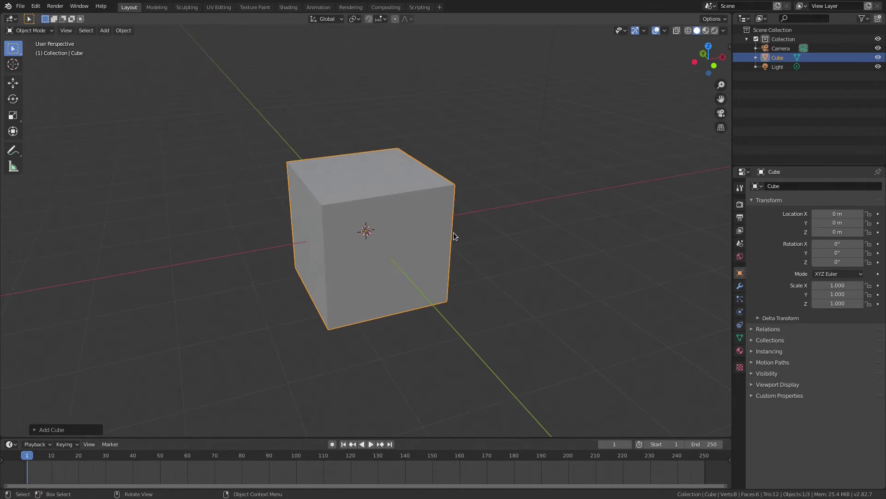
Key the cube's rotation at frame 1, then rotate to 40.5°, -29.3°, -150° and key at frame 50
key(i)
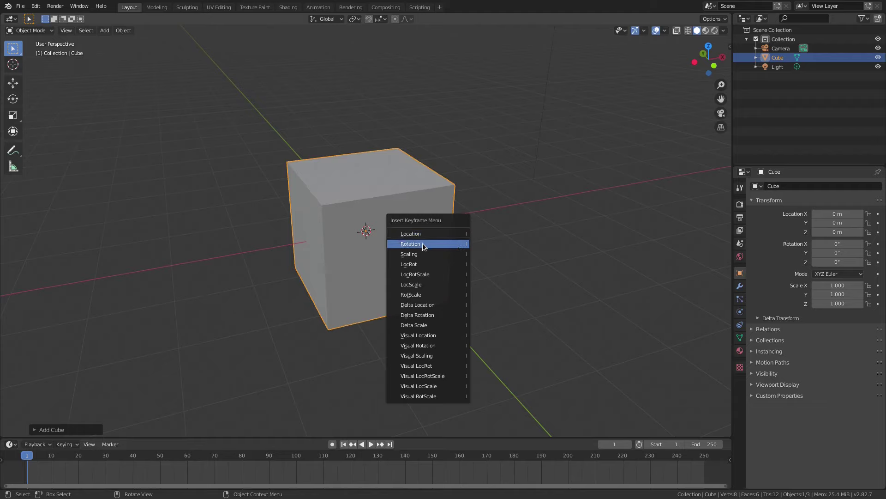
click(439, 248)
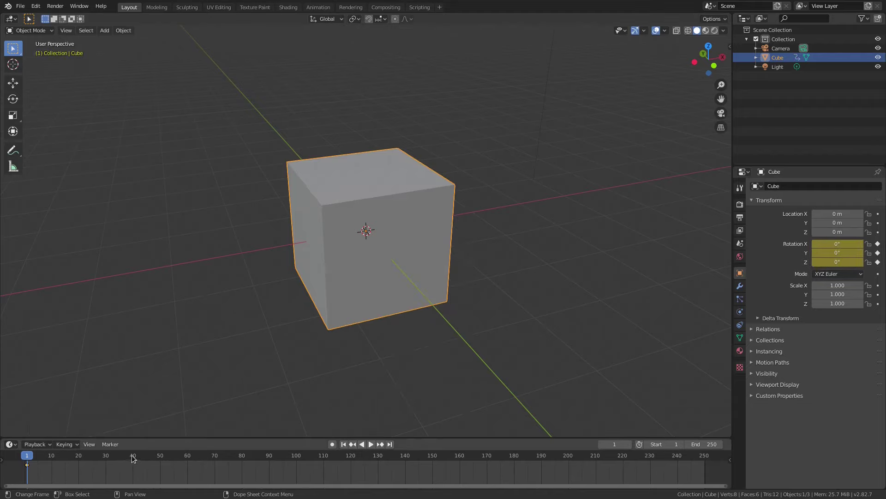
drag(133, 457, 191, 457)
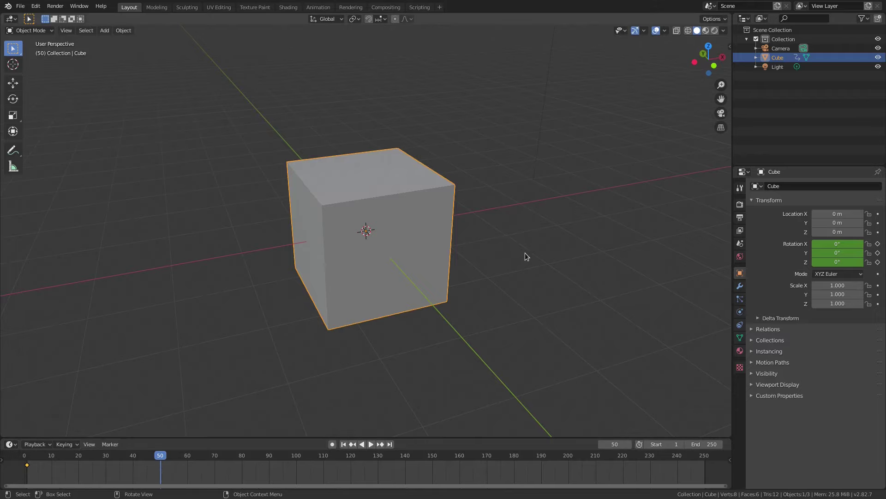
key(r)
key(r)
click(410, 254)
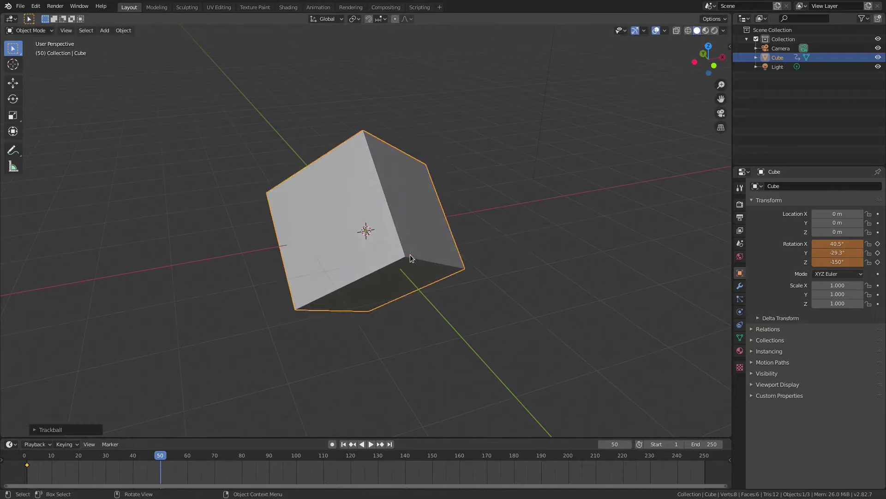
key(i)
click(495, 220)
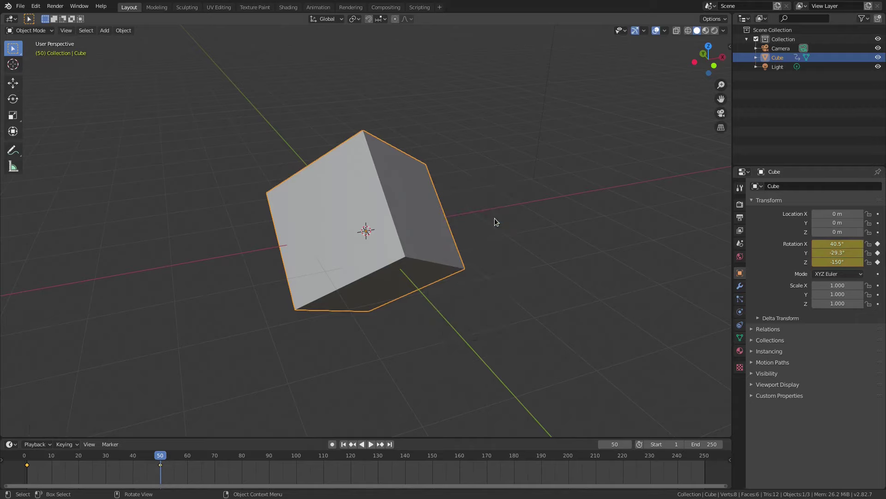
Play the animation from the start, stop it, and return to frame 1
click(343, 444)
click(371, 444)
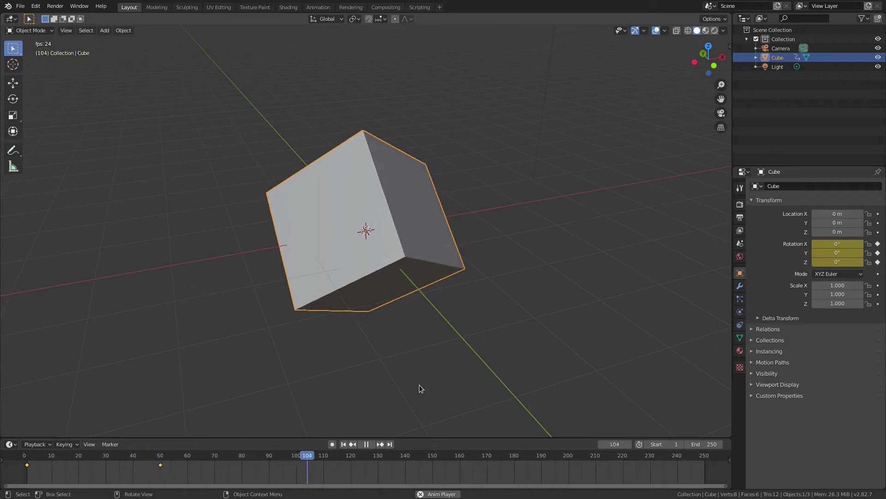
click(367, 444)
click(345, 443)
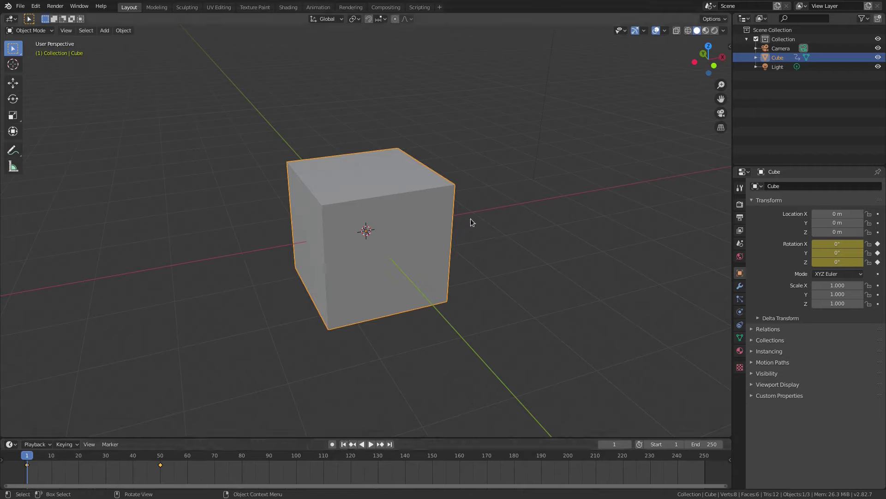